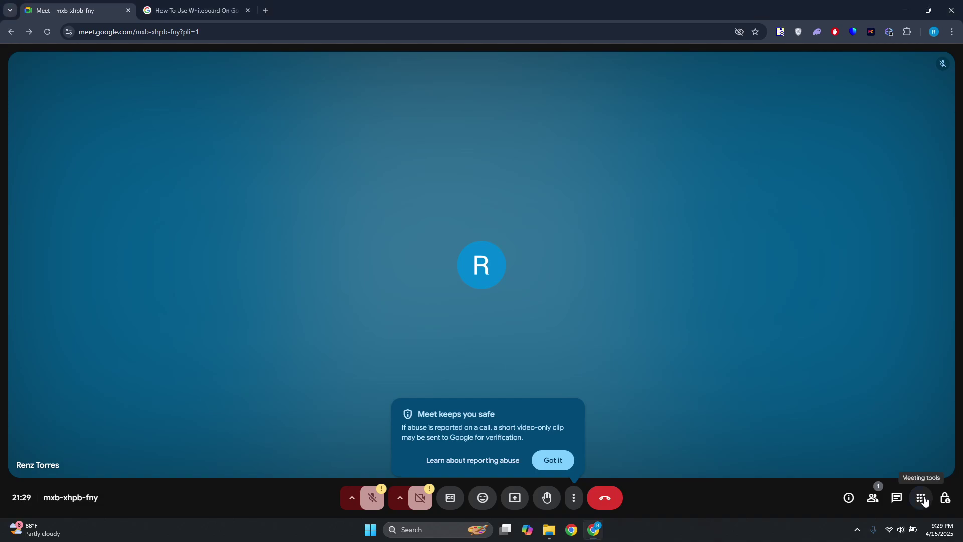
Search the Meet add-on marketplace for 'whiteboard' from the meeting tools menu.
click(925, 501)
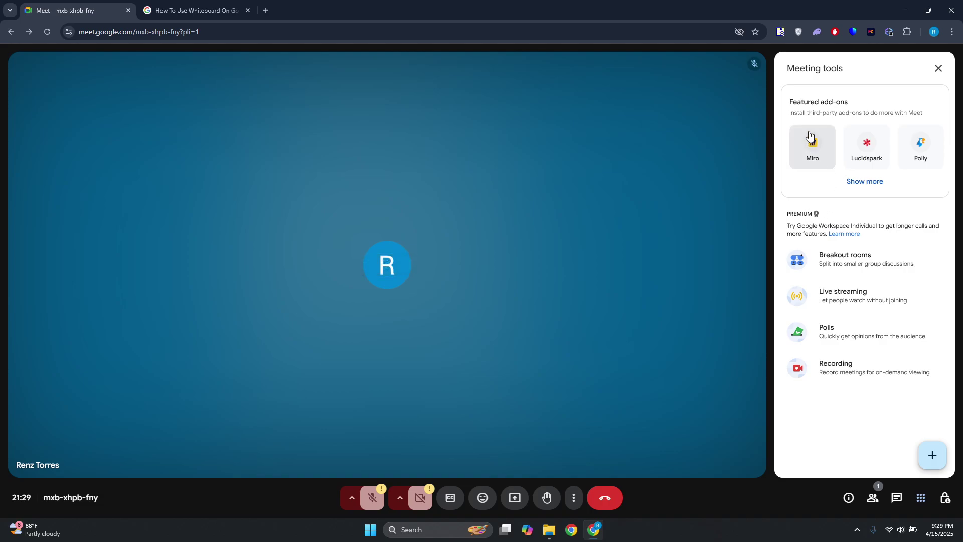
click(933, 455)
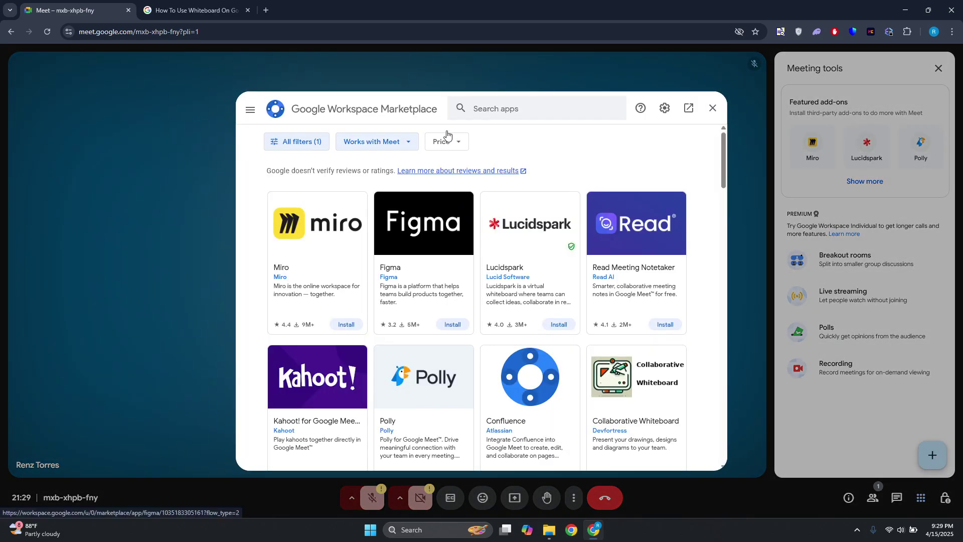
click(497, 116)
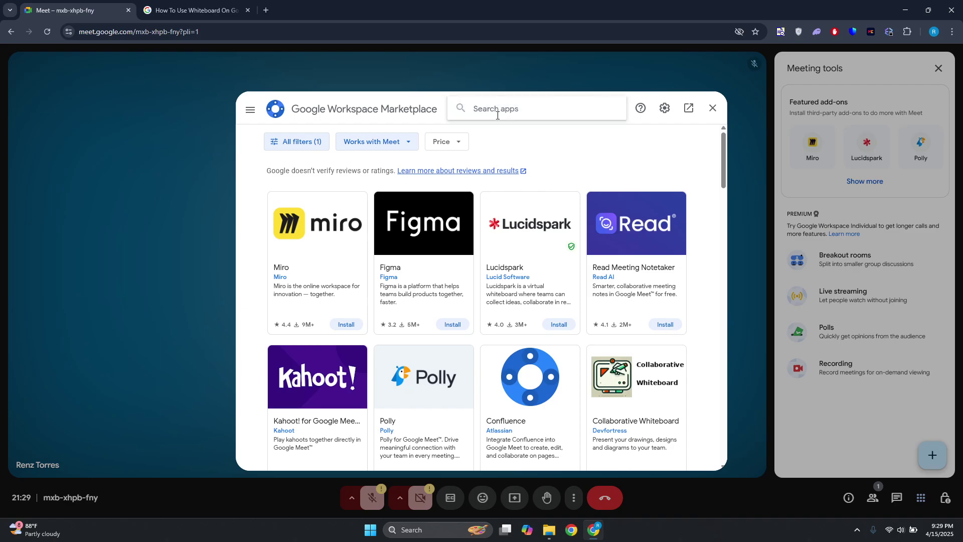
text(whiteb)
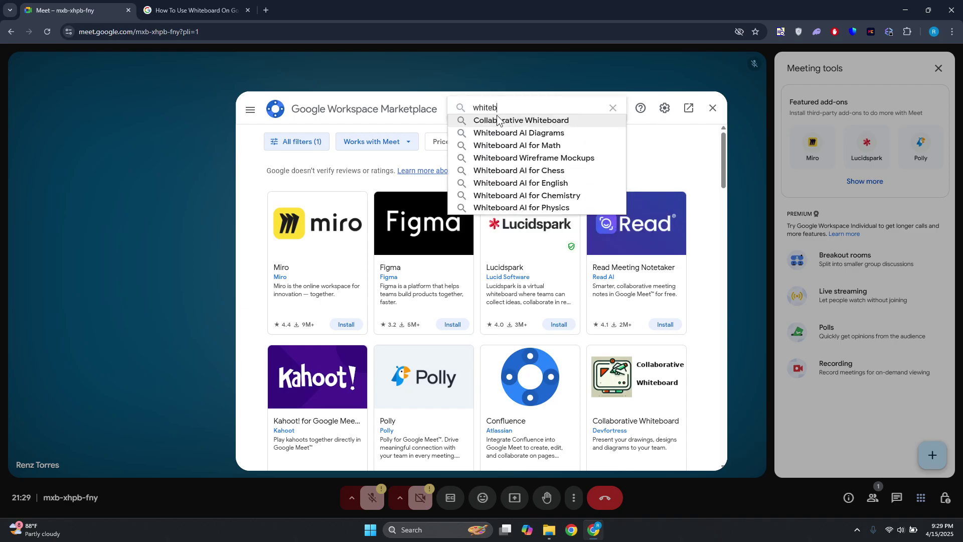
text(ard)
key(Return)
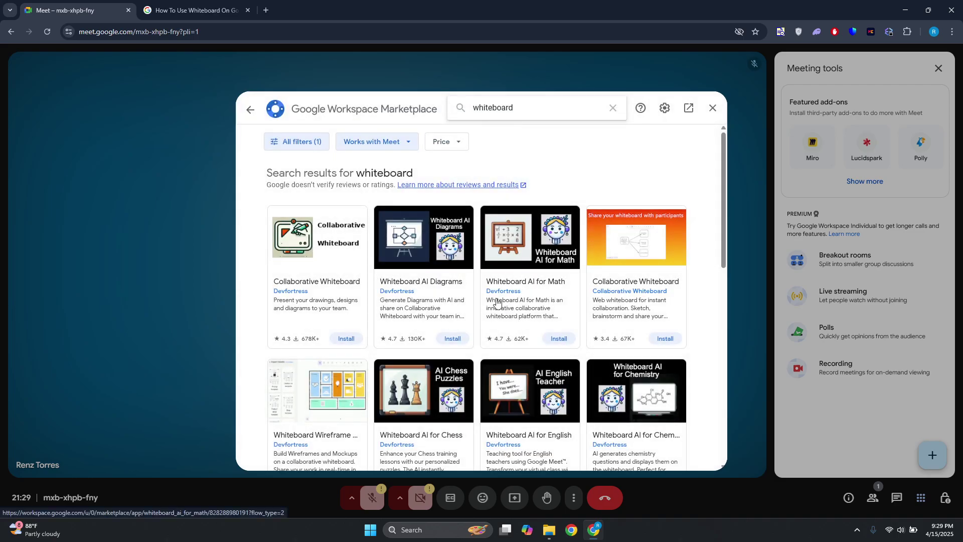
Install Collaborative Whiteboard from its marketplace card and approve the Google sign-in.
click(317, 253)
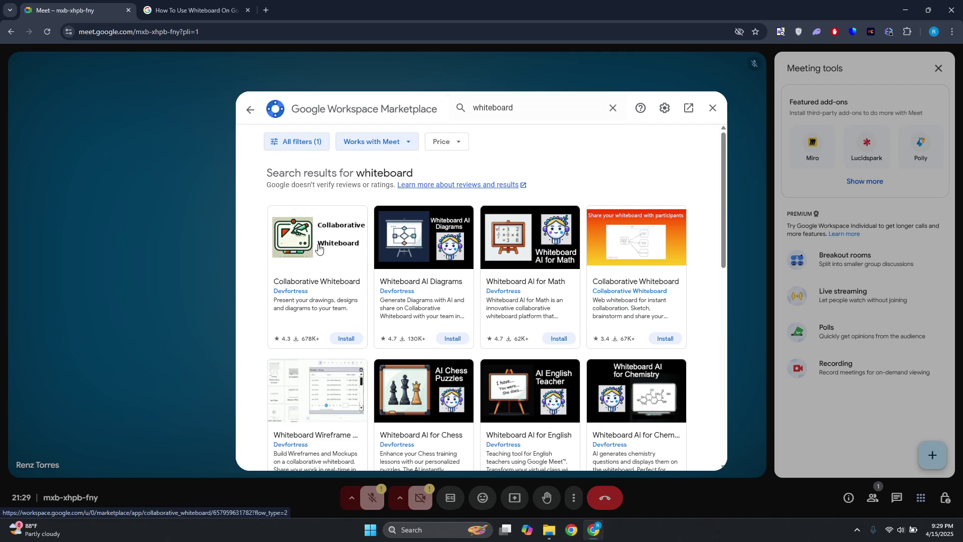
click(617, 181)
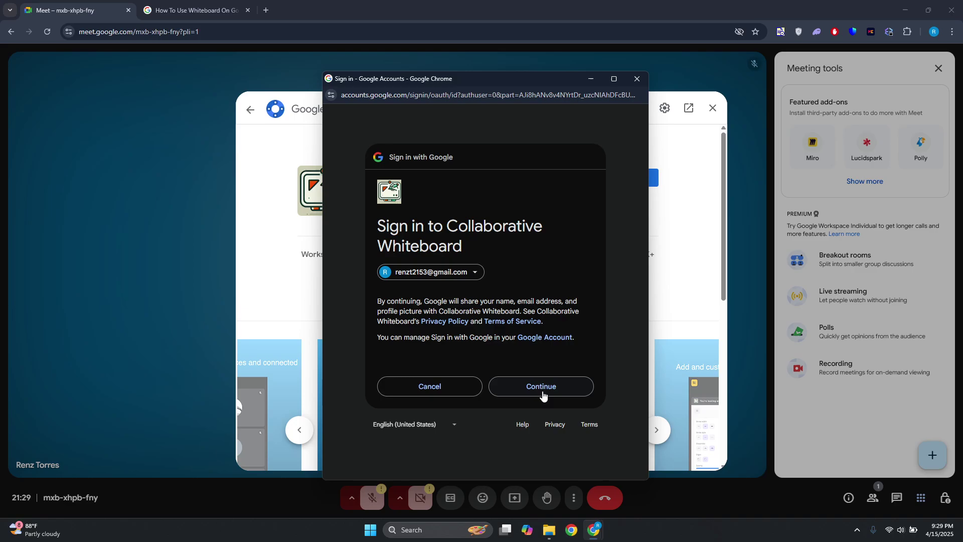
click(543, 387)
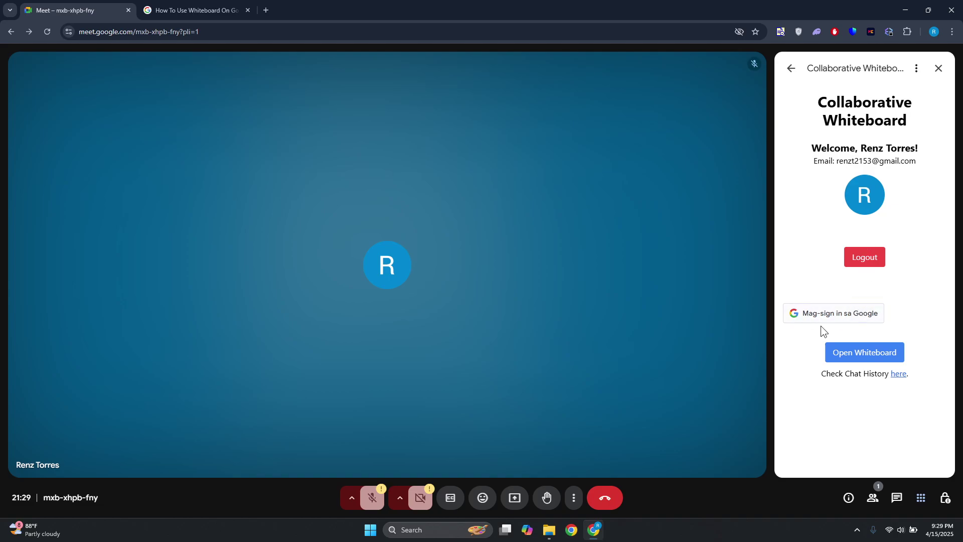
click(869, 261)
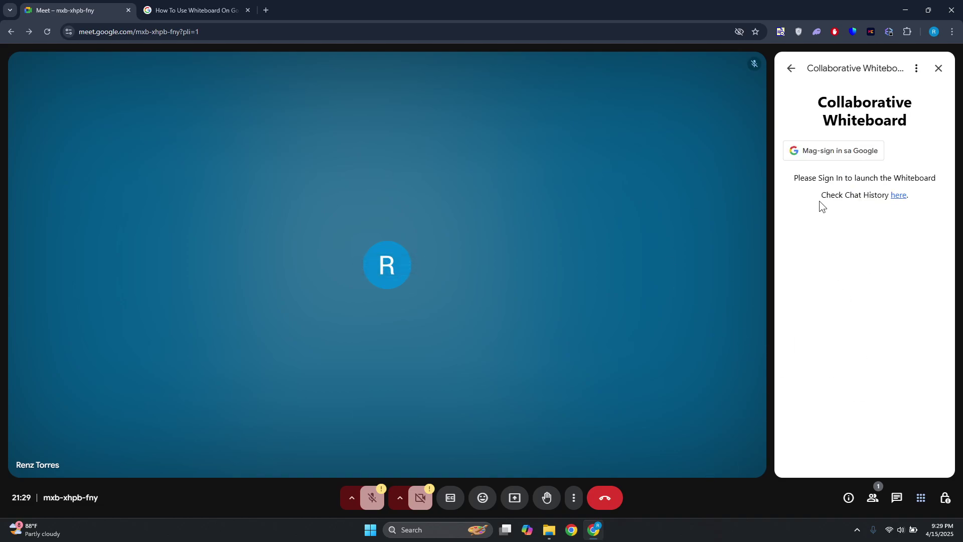
click(845, 157)
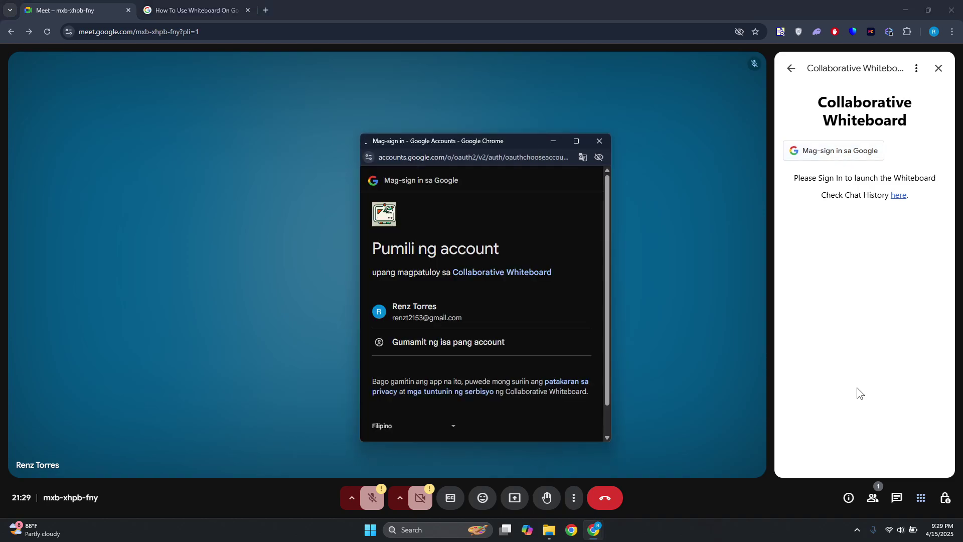
click(537, 315)
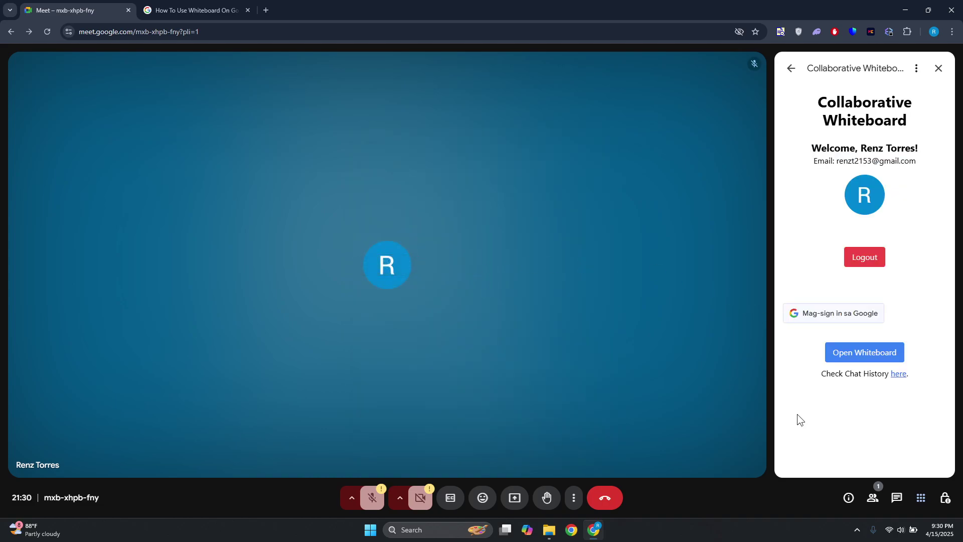
Host the whiteboard as a call activity and dismiss the 'Some people can't watch' notice.
click(857, 352)
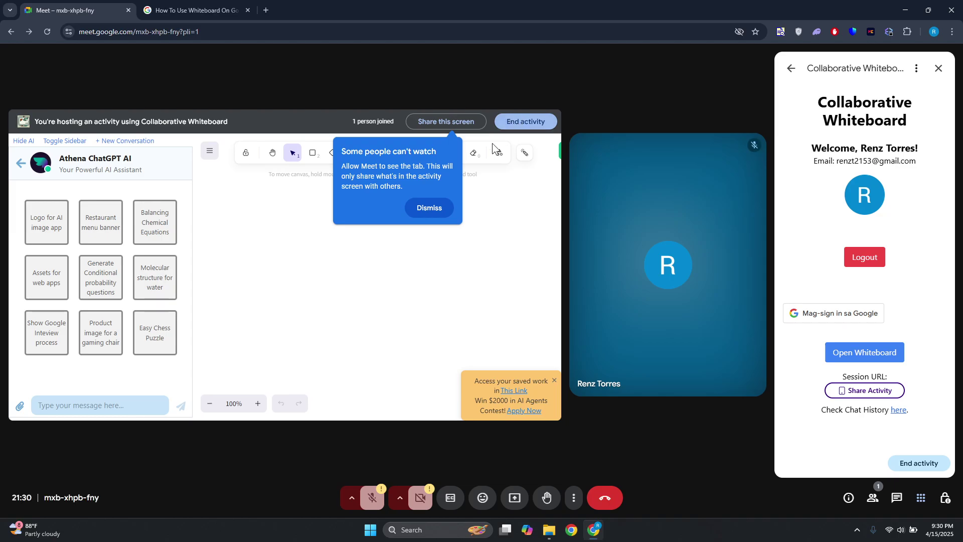
click(428, 208)
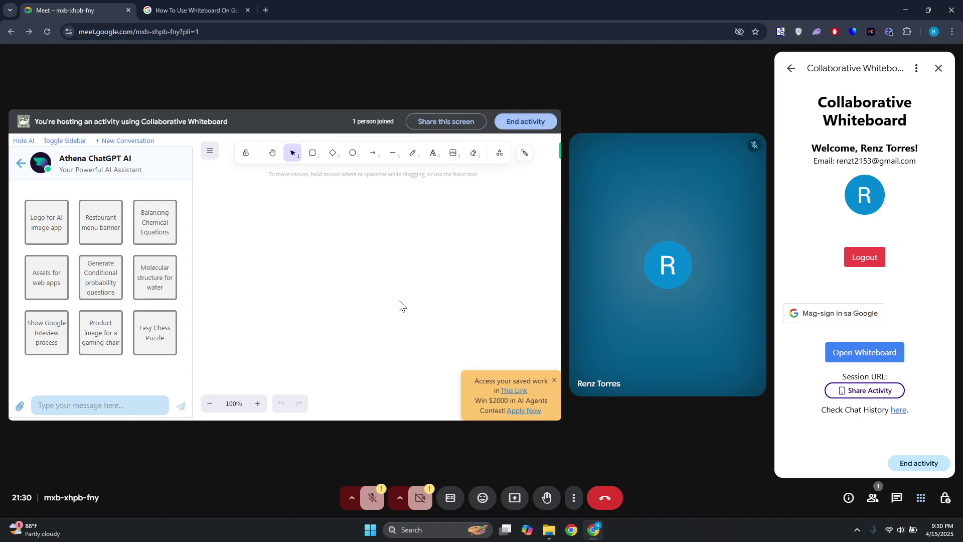